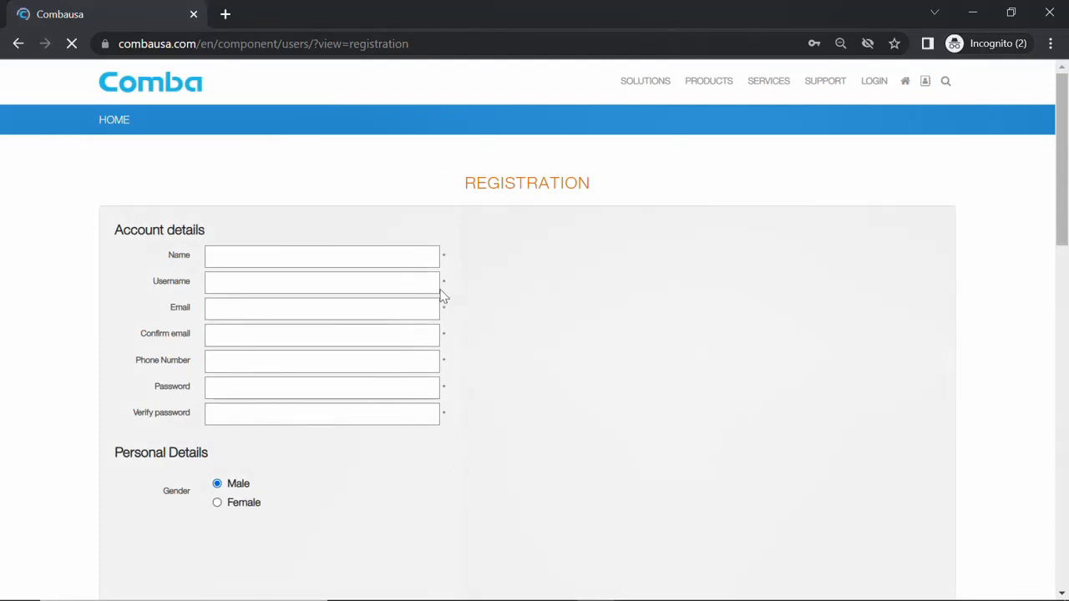
Step: Look over the registration form and open the account verification link in the Combausa account details e-mail
scroll(435, 294, down, 4)
scroll(433, 338, down, 2)
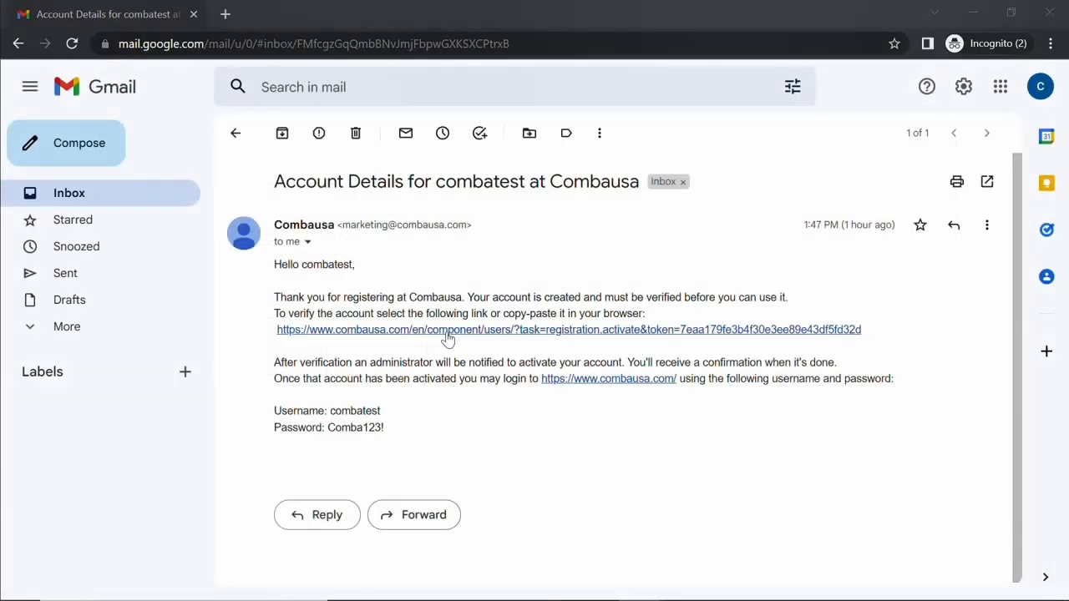
click(447, 334)
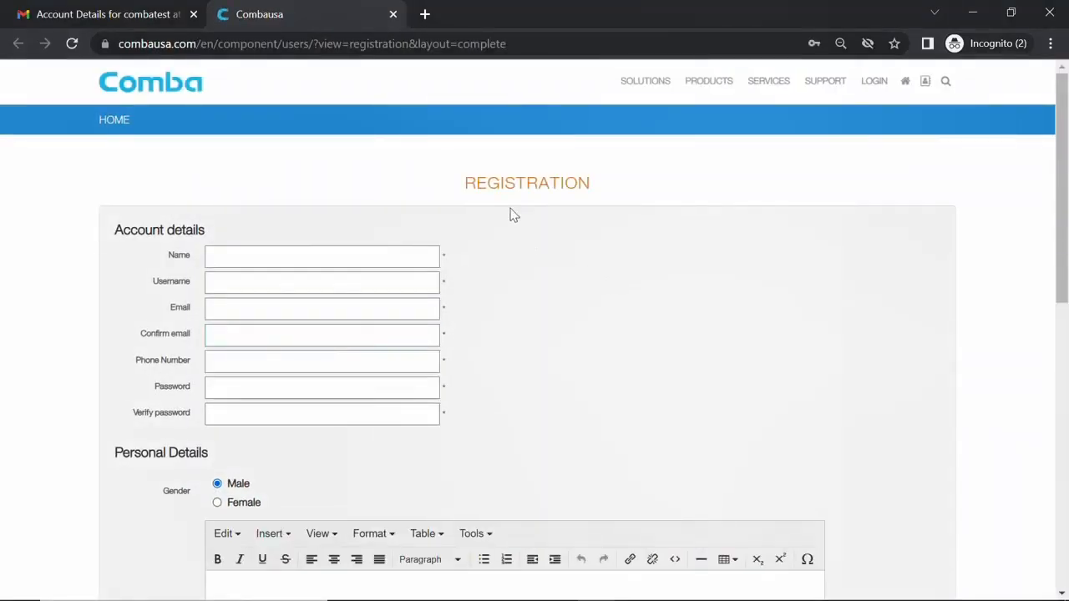
Step: Log in to the Comba portal with the username combatest and the account password
click(876, 83)
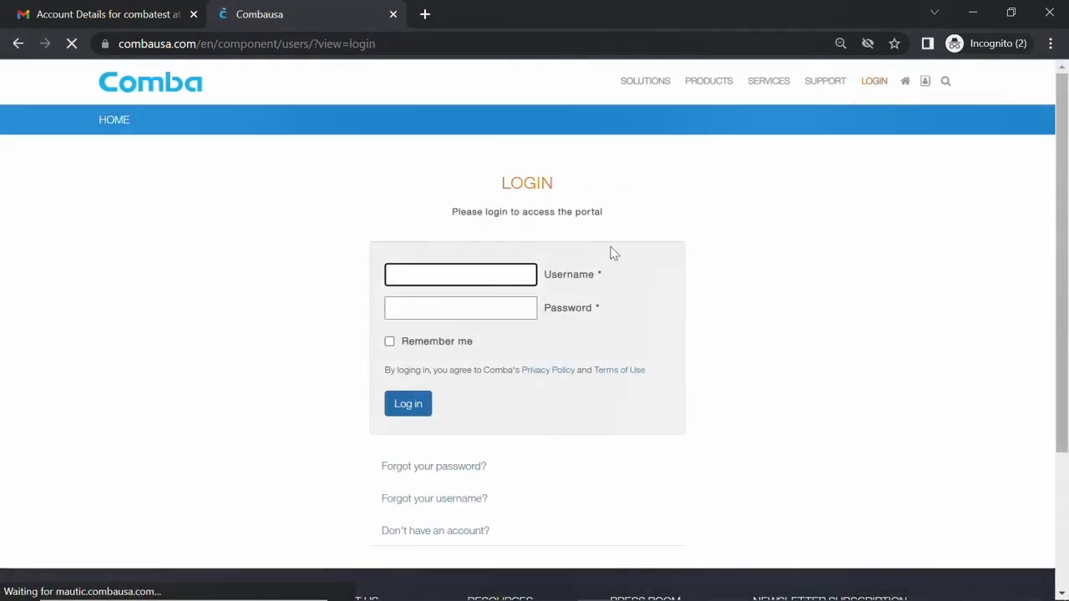
click(492, 276)
text(combatest)
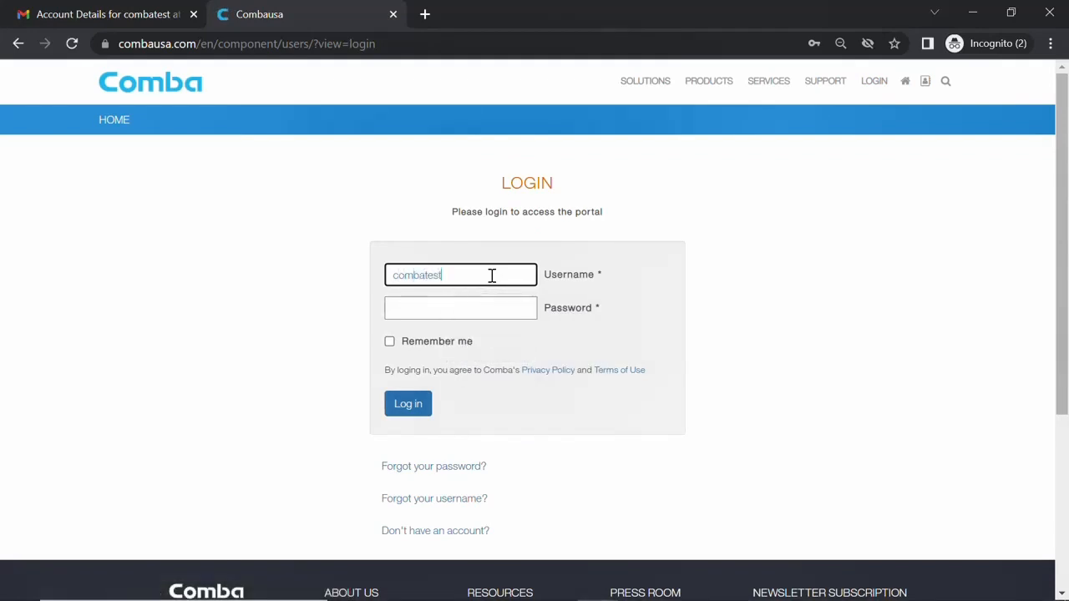
key(Tab)
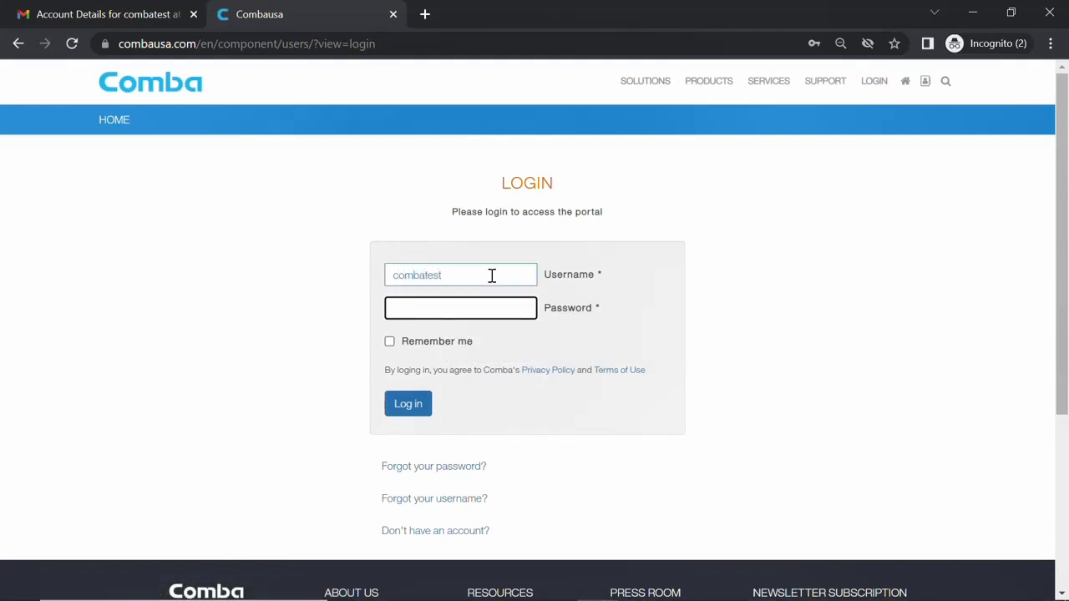
key(ctrl+v)
key(Return)
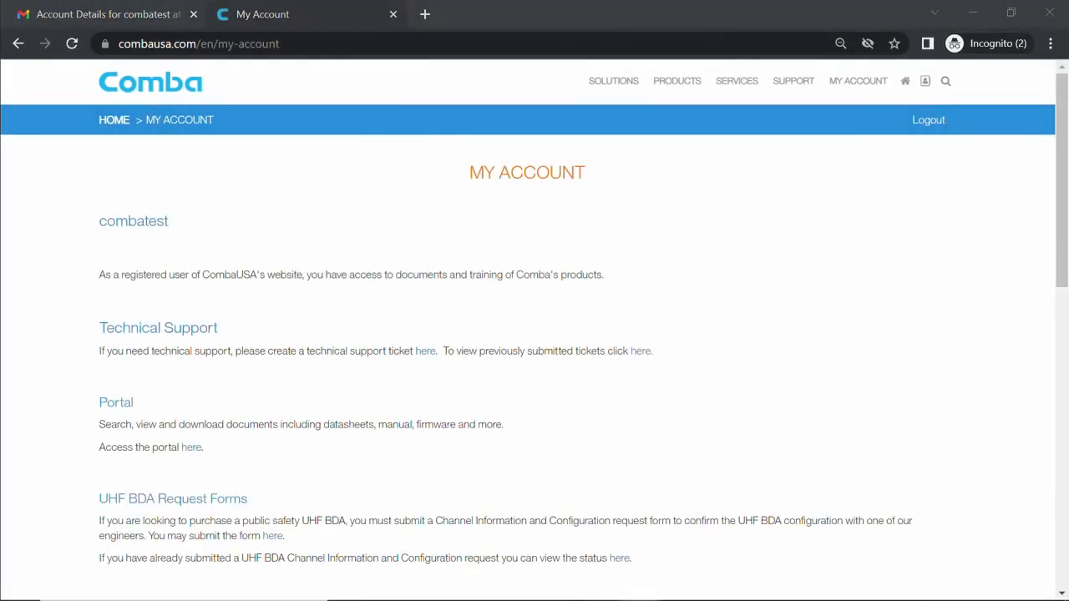
Step: Review the My Account page's sections, from Technical Support through UHF BDA Request Forms to Training and Certification
scroll(413, 334, down, 2)
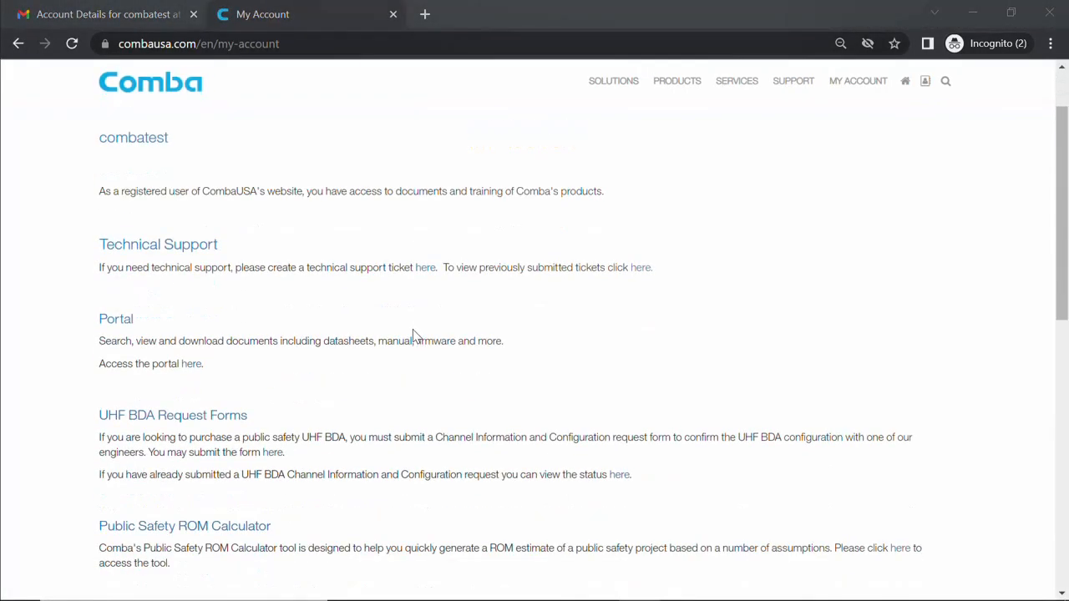
scroll(413, 334, down, 1)
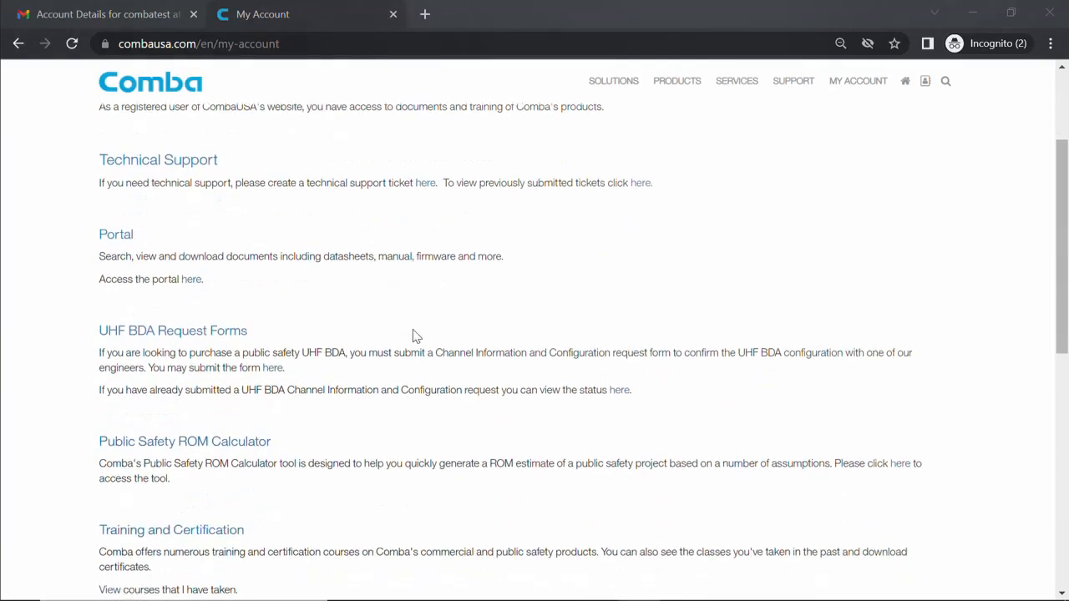
scroll(413, 334, down, 2)
scroll(413, 334, down, 3)
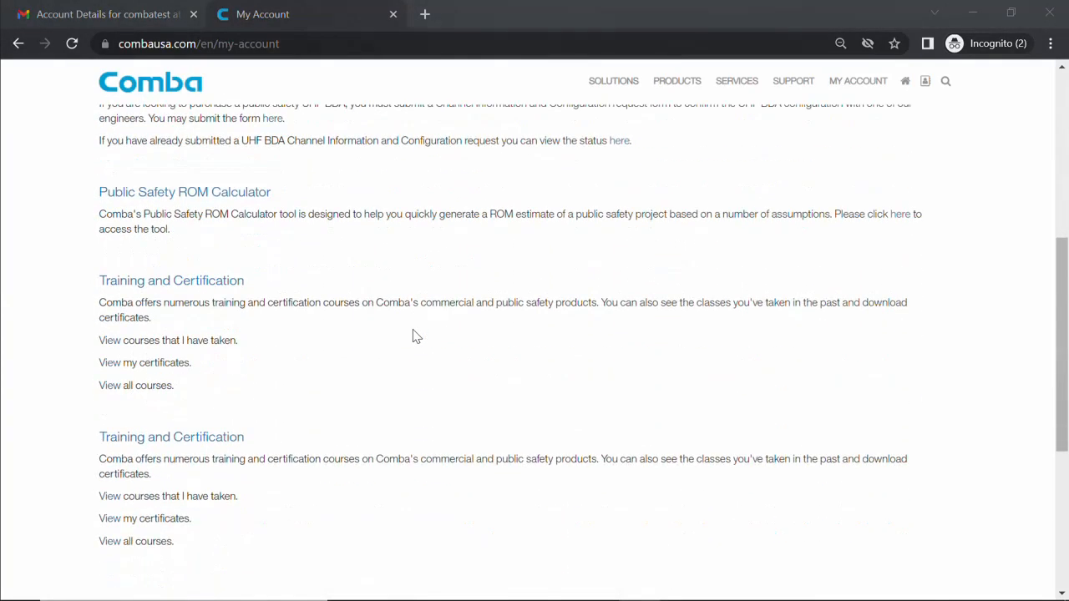
scroll(415, 335, up, 4)
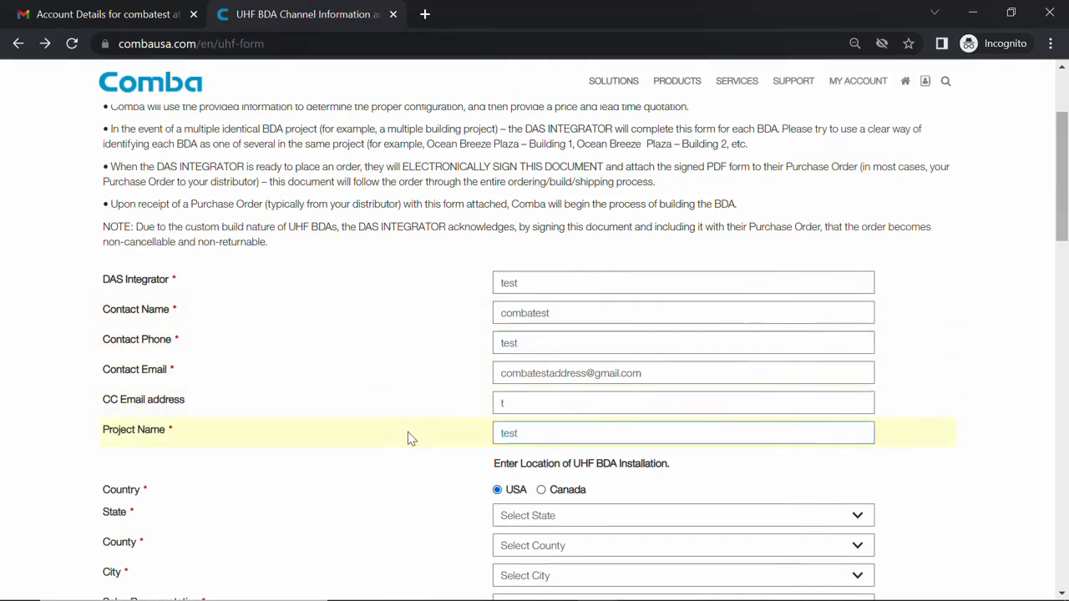
Step: Set the UHF BDA installation location to state WASHINGTON, county ADAMS and city BENGE, and check the sales representative choice
scroll(428, 450, down, 2)
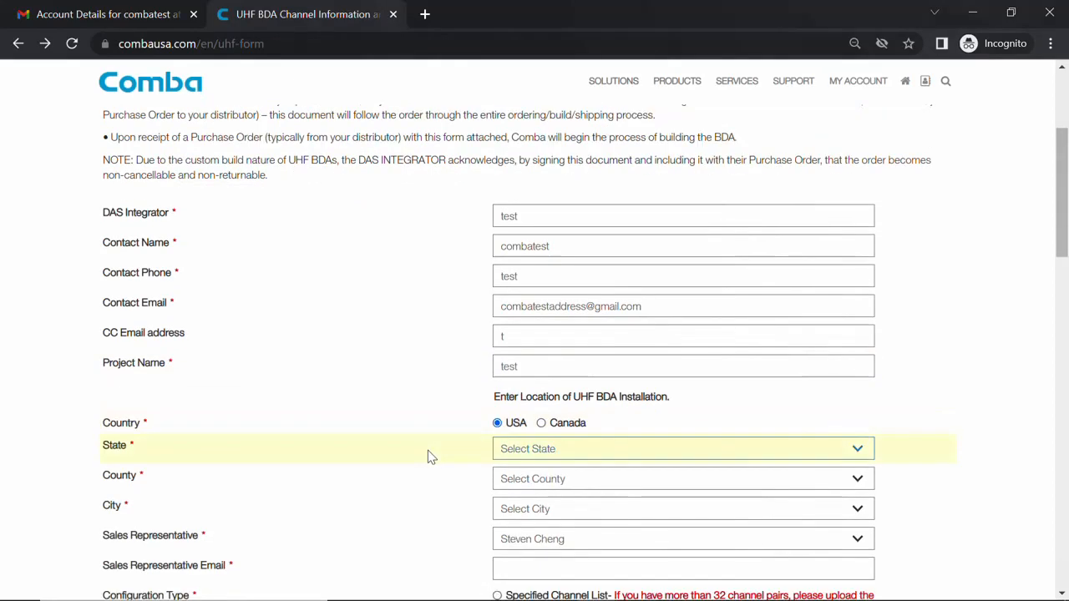
scroll(451, 443, down, 2)
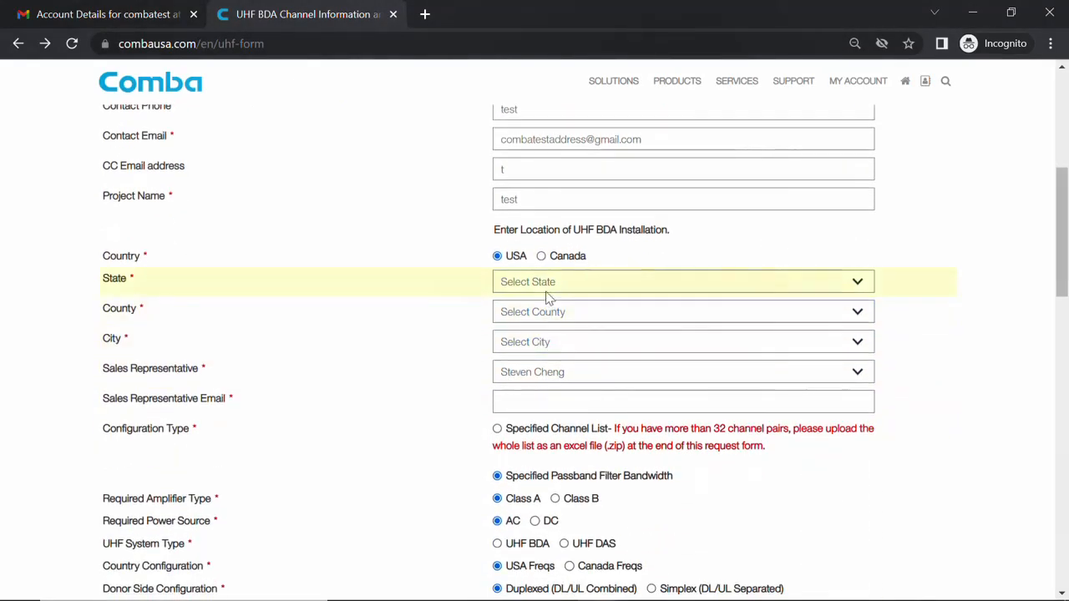
click(548, 285)
click(545, 313)
click(548, 313)
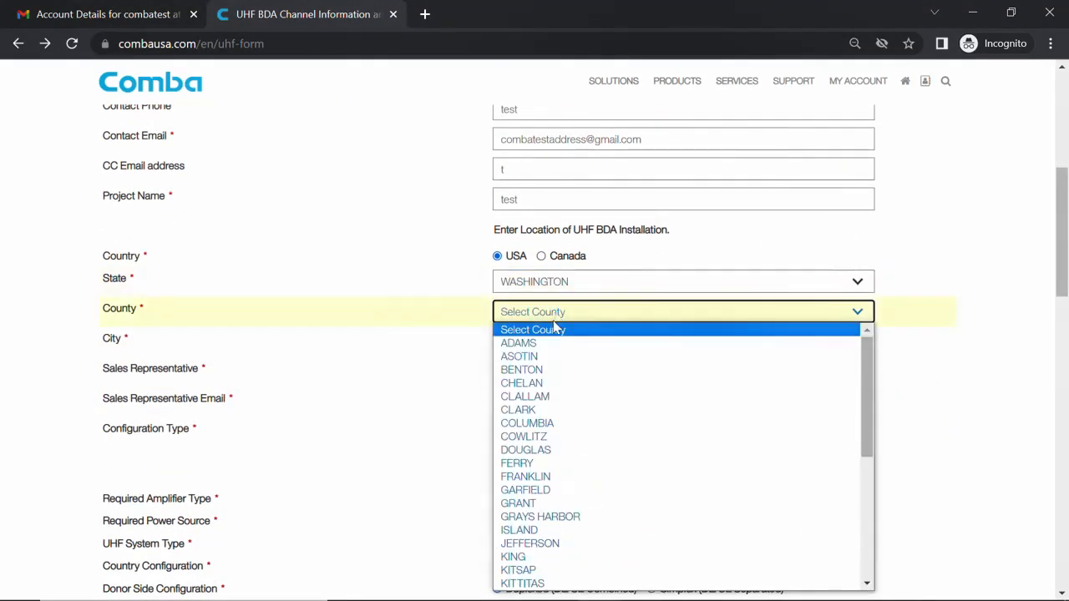
click(544, 345)
click(543, 348)
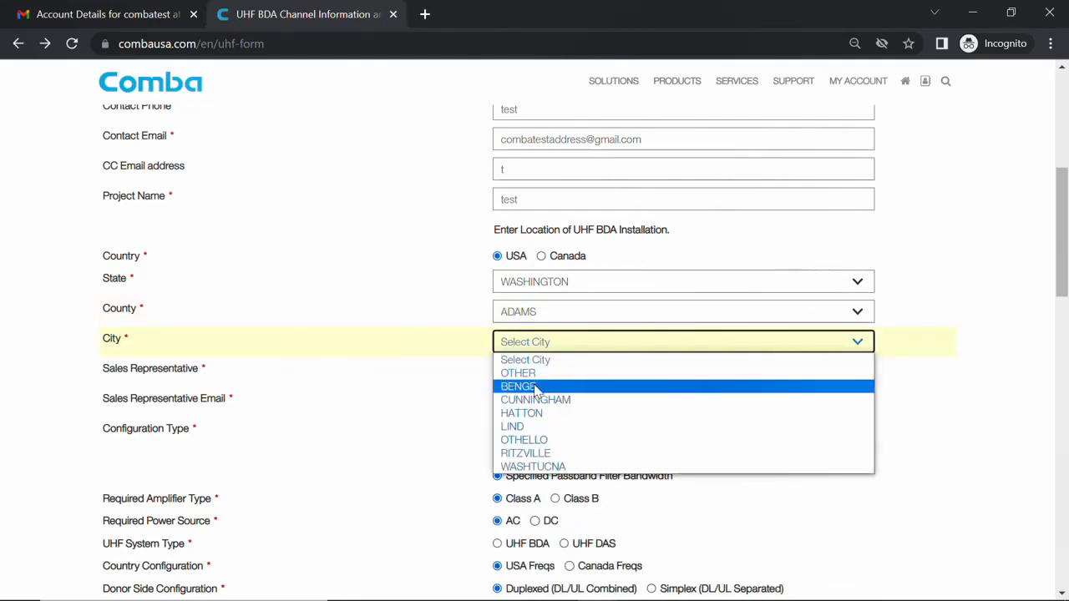
click(534, 384)
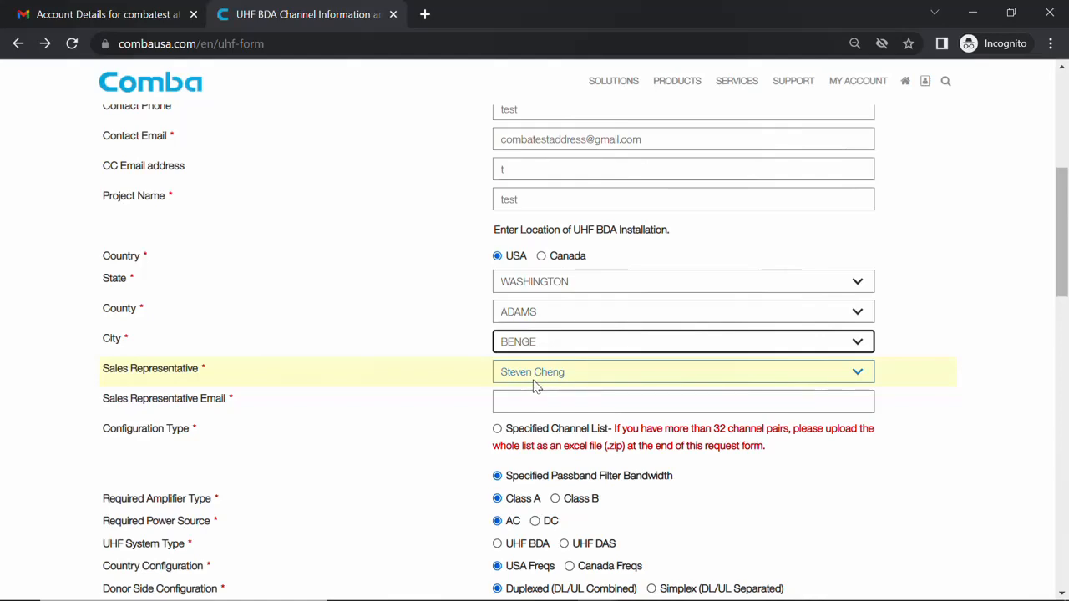
click(535, 380)
click(534, 381)
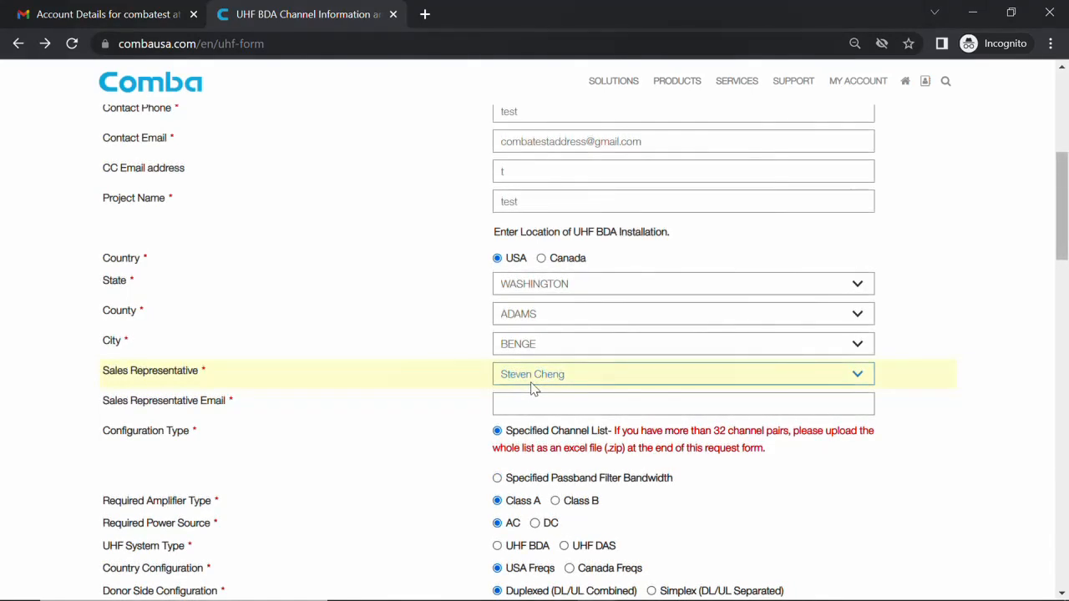
Step: Review the configuration options and Specified Channel List, and switch the installation country to Canada
scroll(532, 388, down, 1)
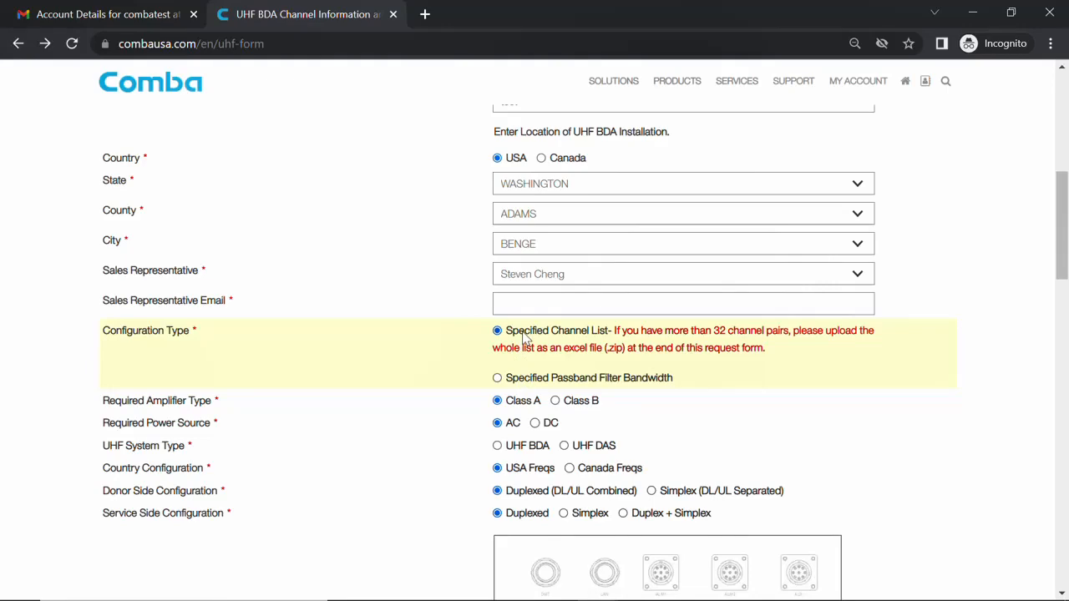
scroll(525, 337, down, 9)
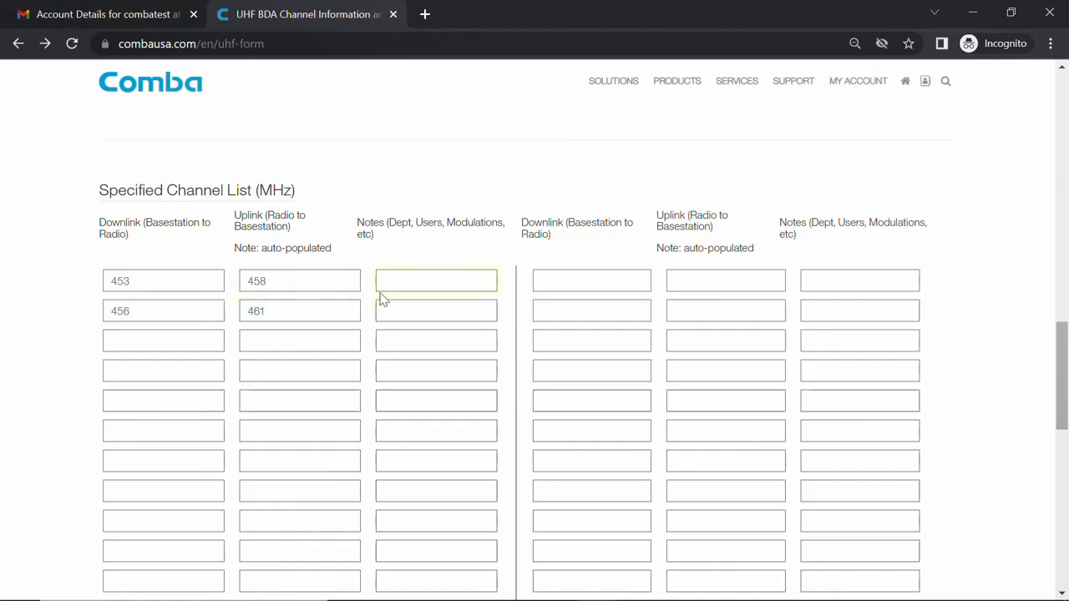
scroll(404, 284, up, 2)
scroll(404, 287, up, 5)
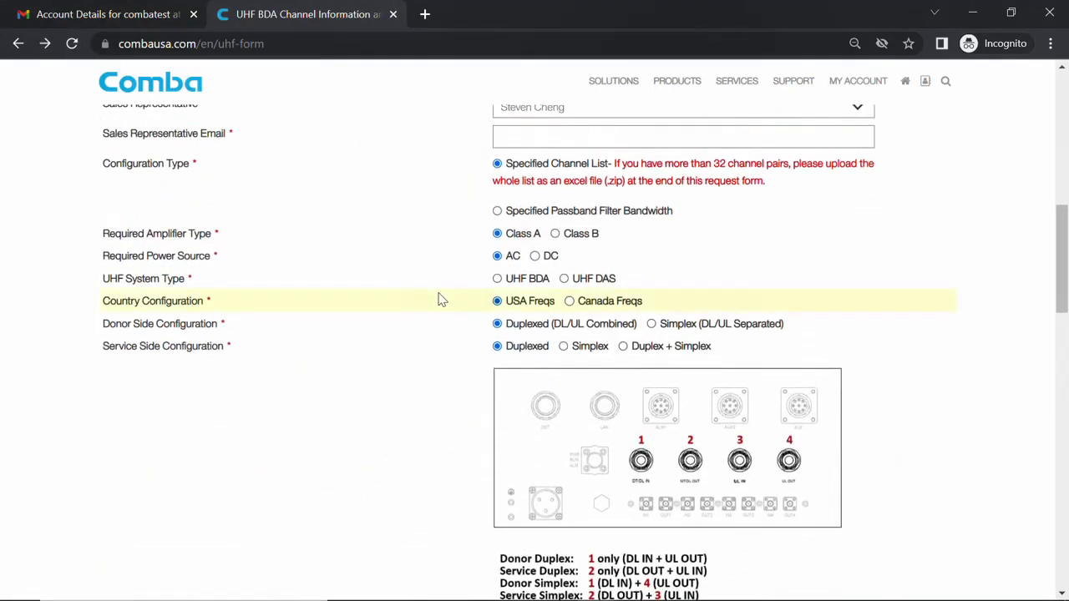
scroll(441, 301, up, 4)
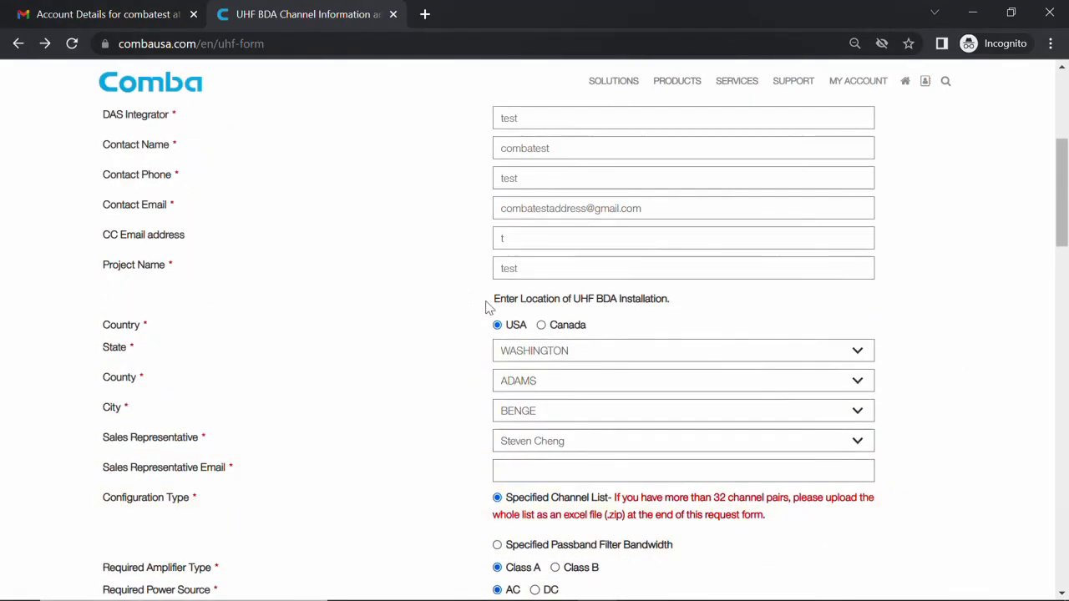
click(542, 326)
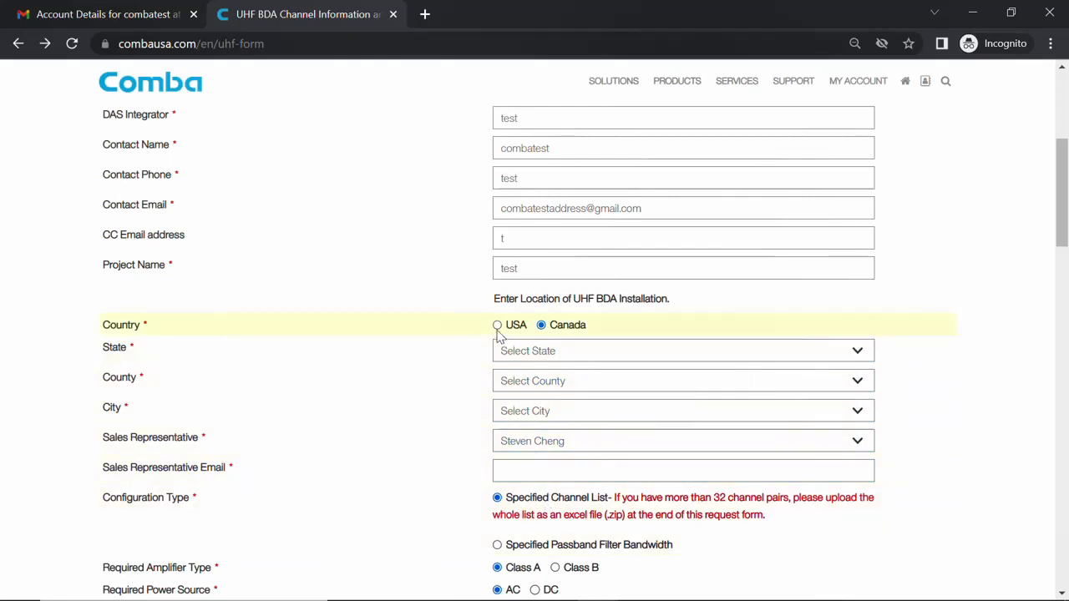
Step: Enter 456.232 MHz as the first downlink frequency in the Specified Channel List
scroll(454, 358, down, 3)
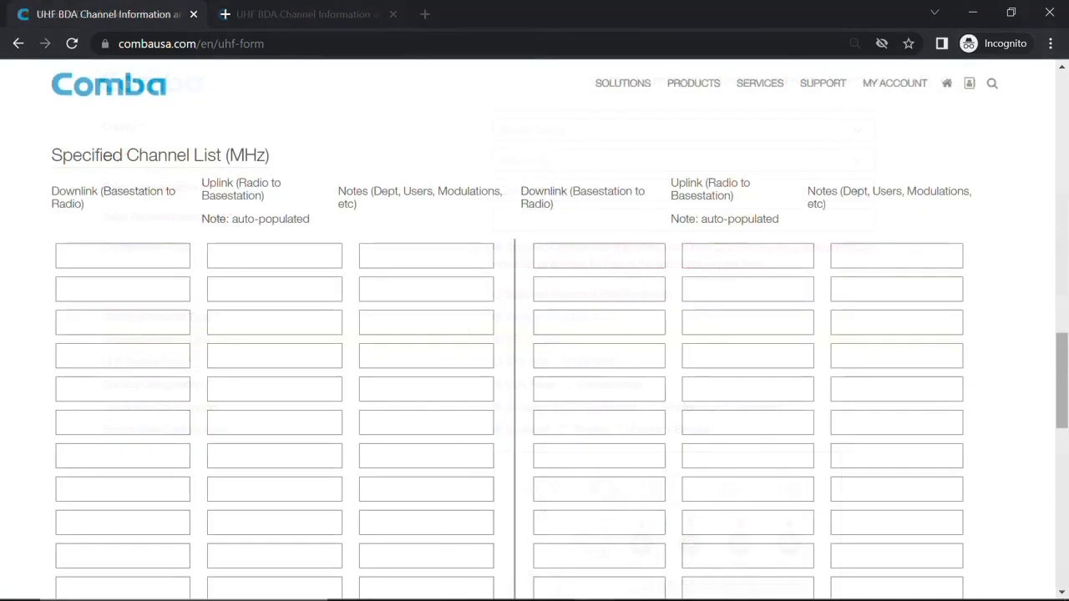
click(163, 259)
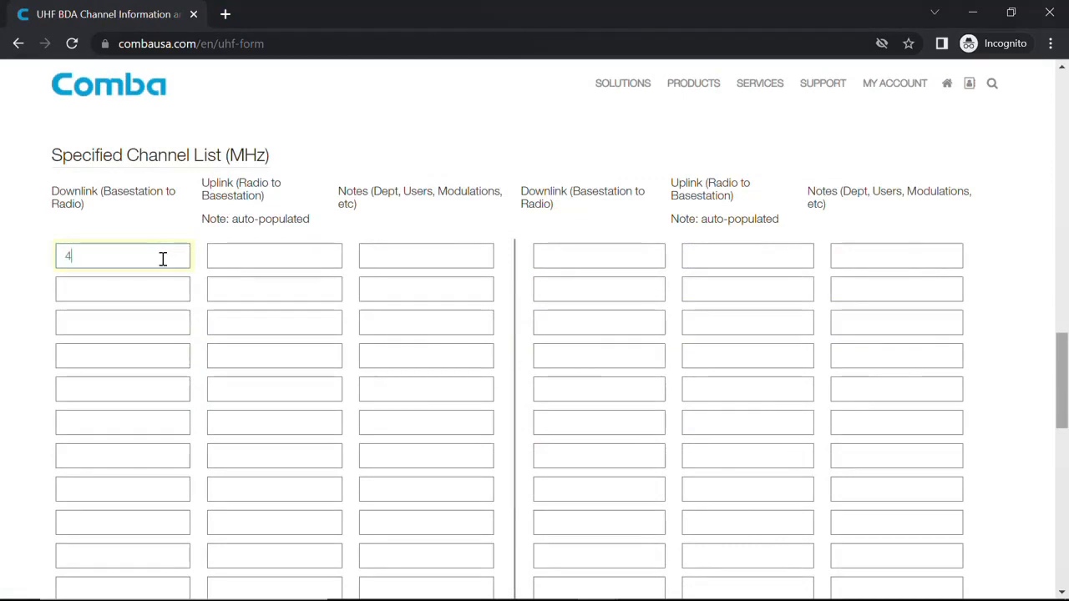
click(167, 285)
click(243, 263)
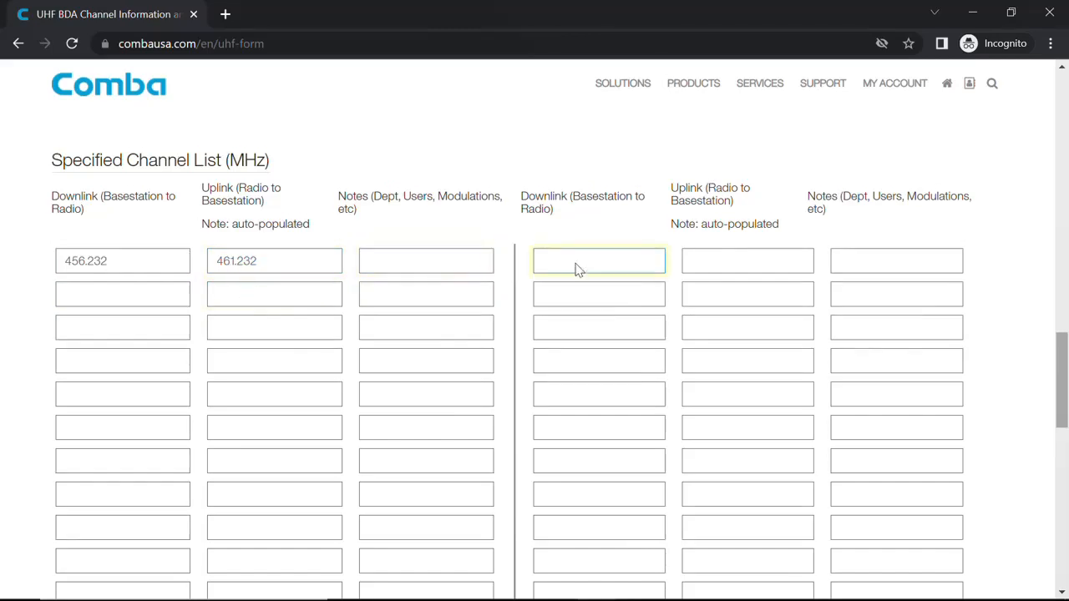
Step: Change the configuration type to Specified Passband Filter Bandwidth and view the form sections below it
scroll(600, 271, up, 4)
scroll(602, 273, up, 5)
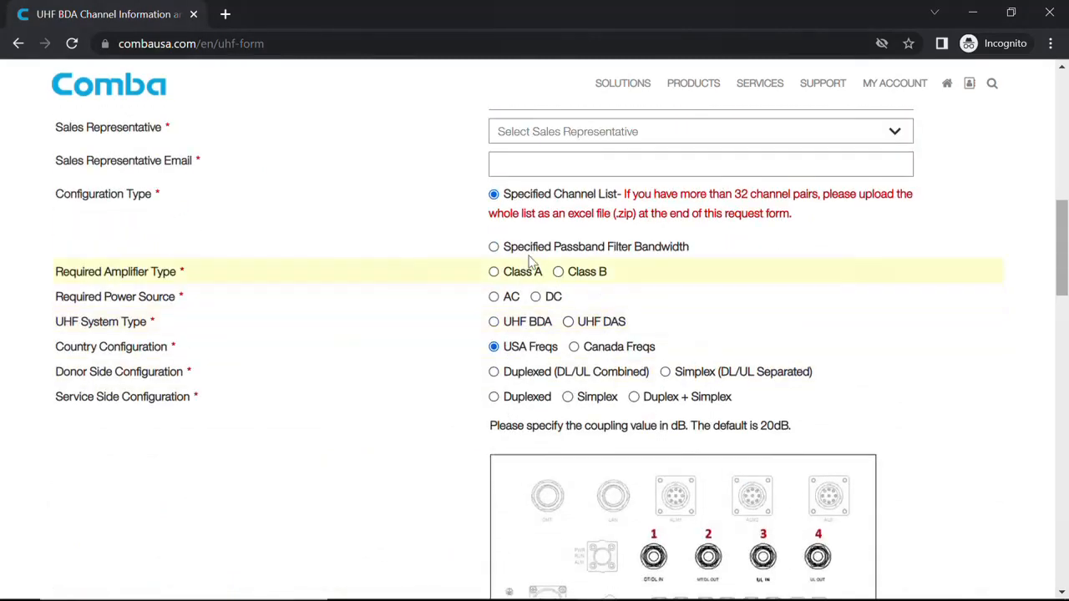
click(494, 247)
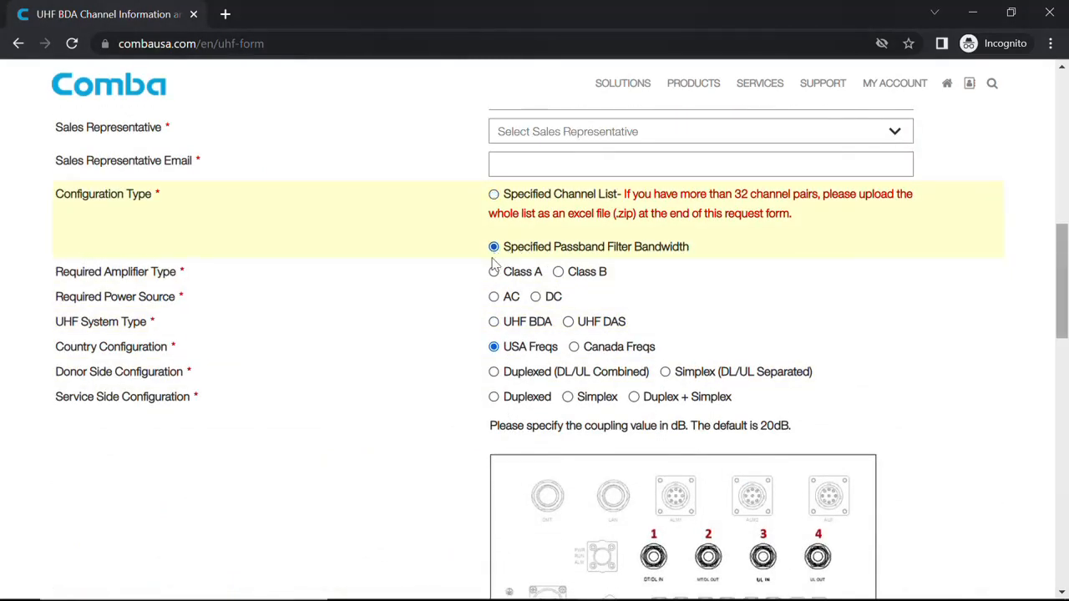
scroll(491, 267, down, 3)
scroll(488, 266, down, 6)
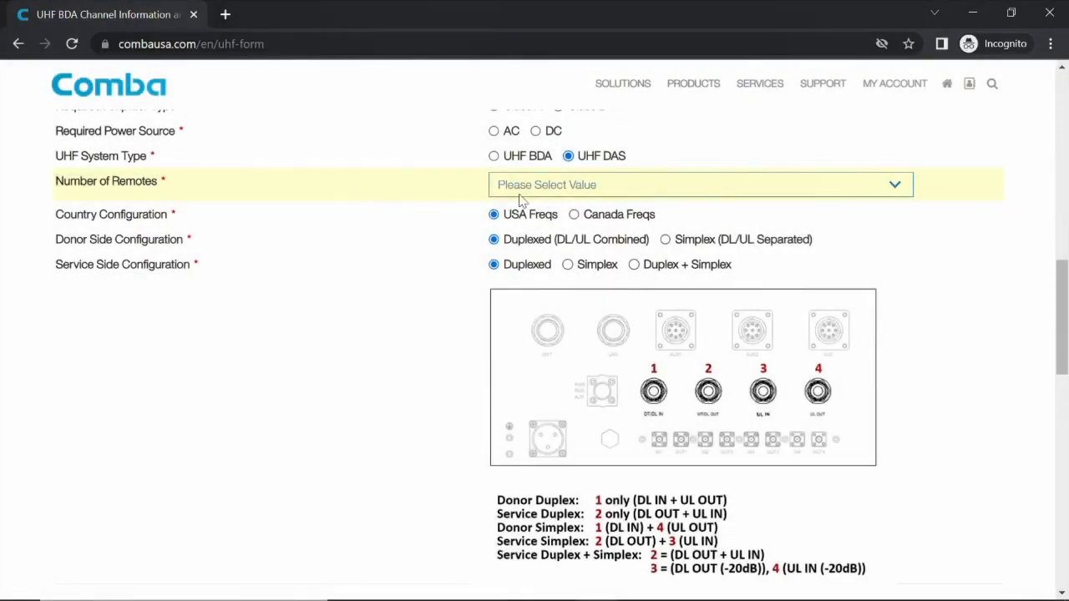
Step: Look through the available Number of Remotes values for the UHF DAS system type without choosing one
click(527, 196)
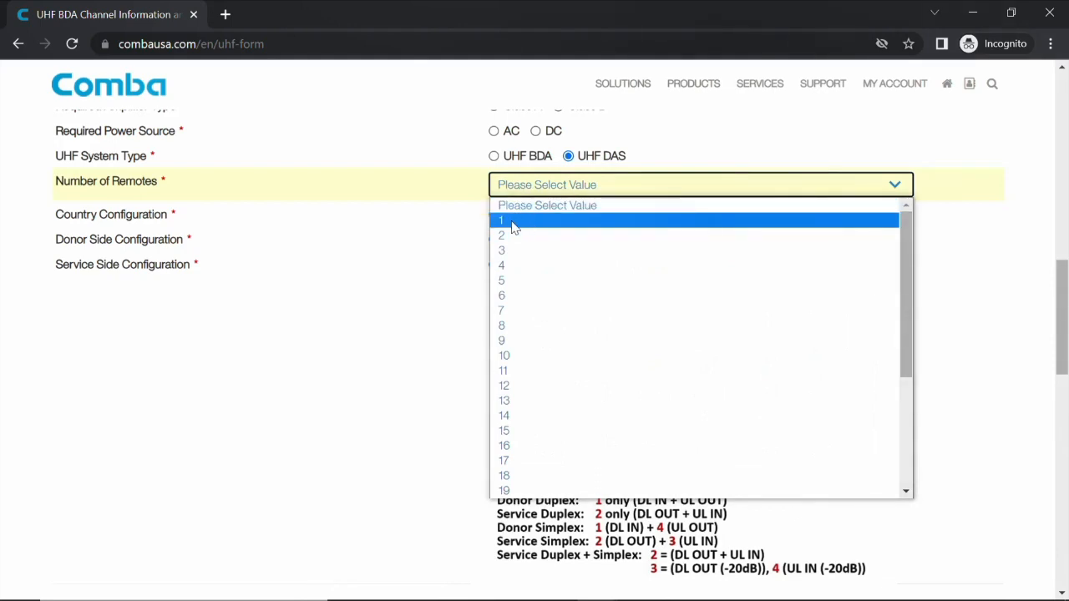
scroll(558, 369, down, 3)
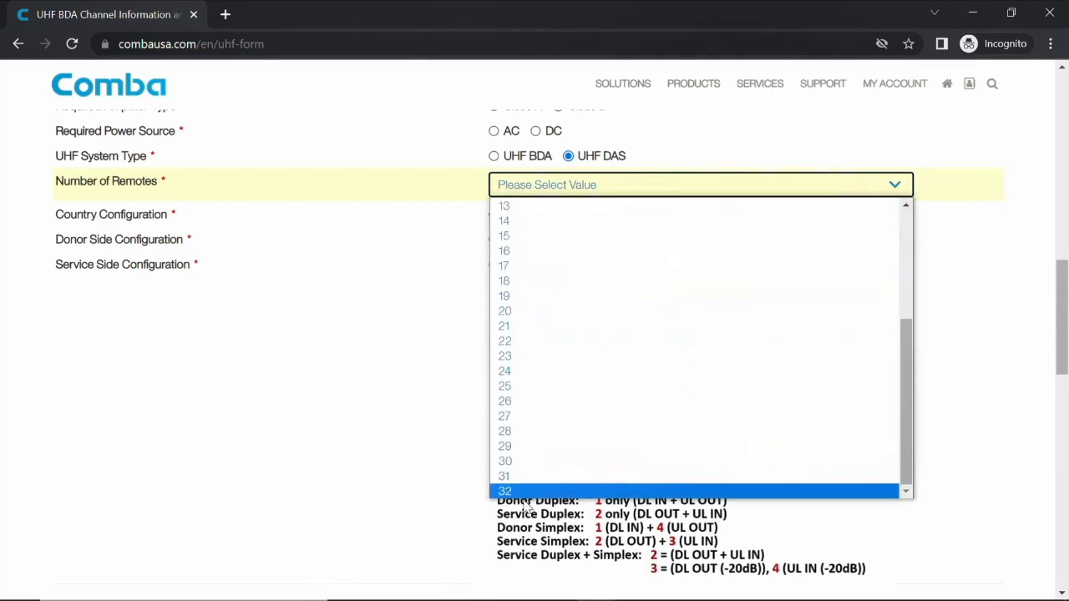
click(255, 304)
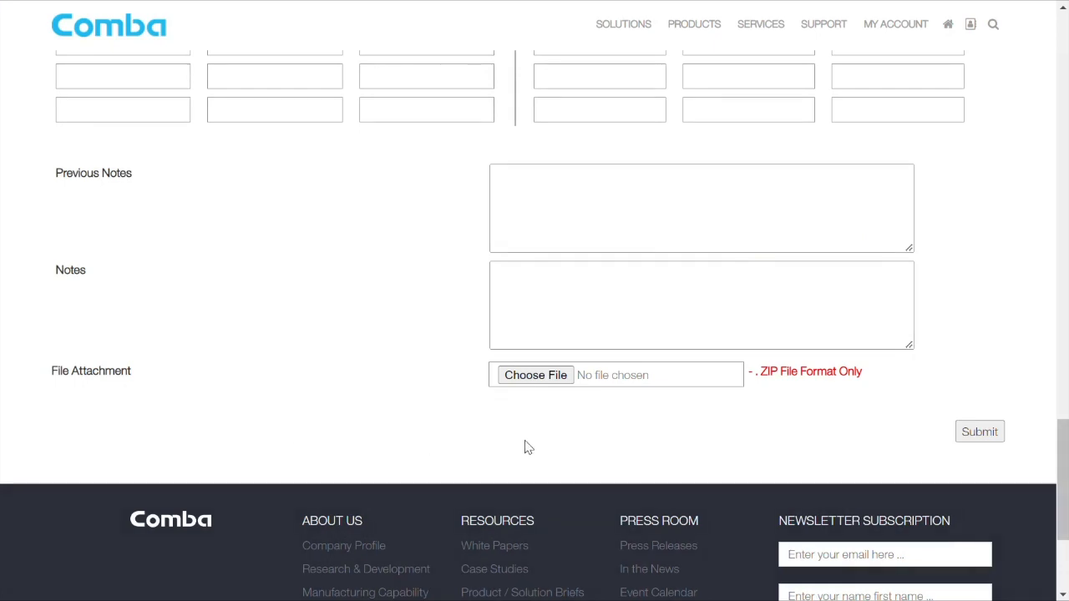
Step: Submit the UHF BDA request form and log back in to the portal with the filled-in credentials
click(969, 432)
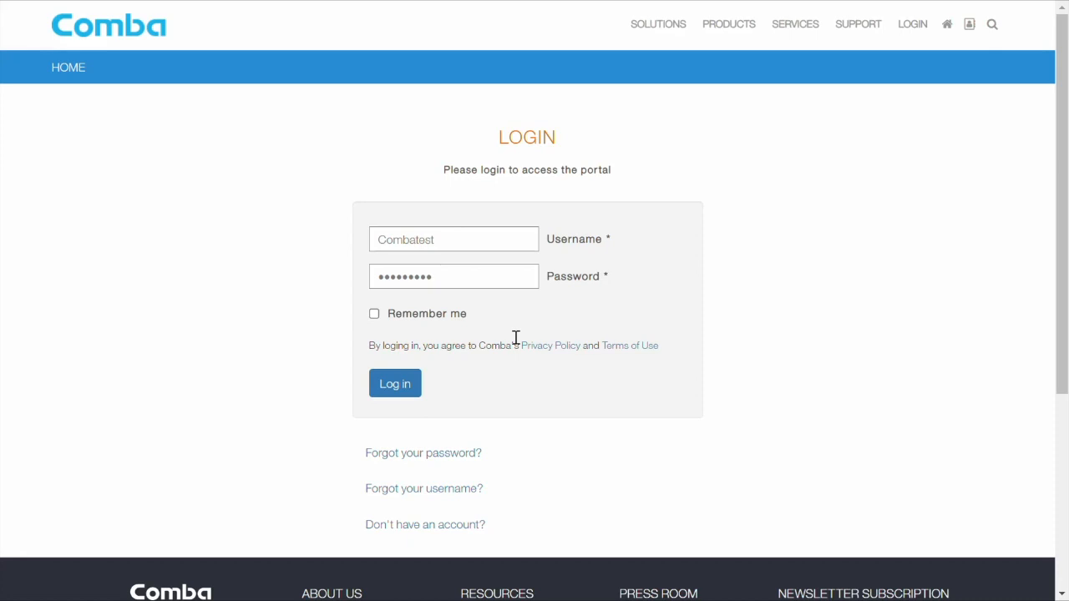
click(392, 386)
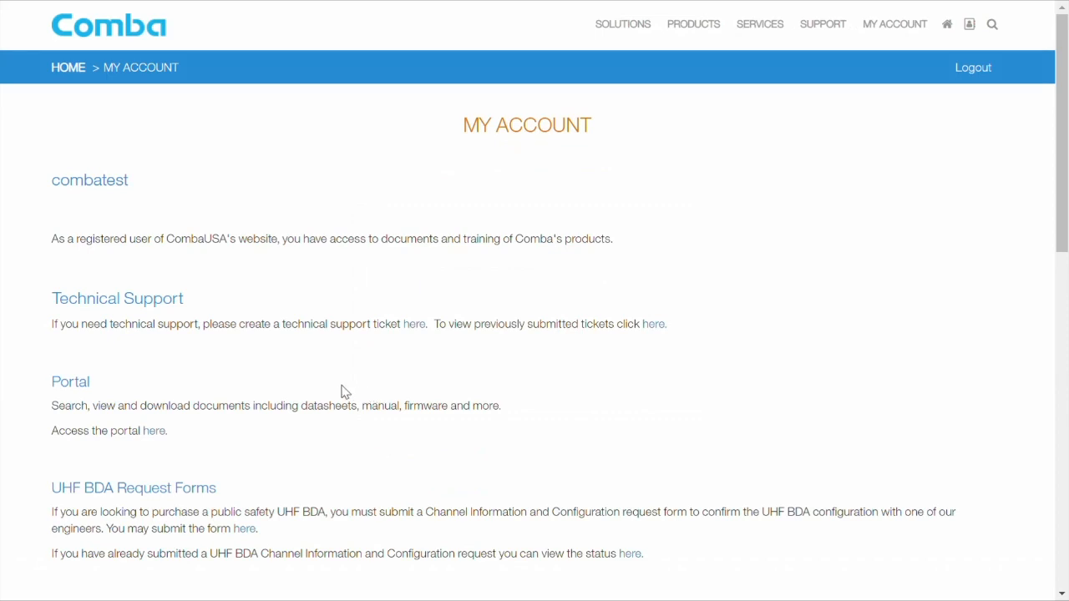
Step: Open the list of submitted UHF BDA configuration requests and open request 1843 for editing to review its details
click(632, 554)
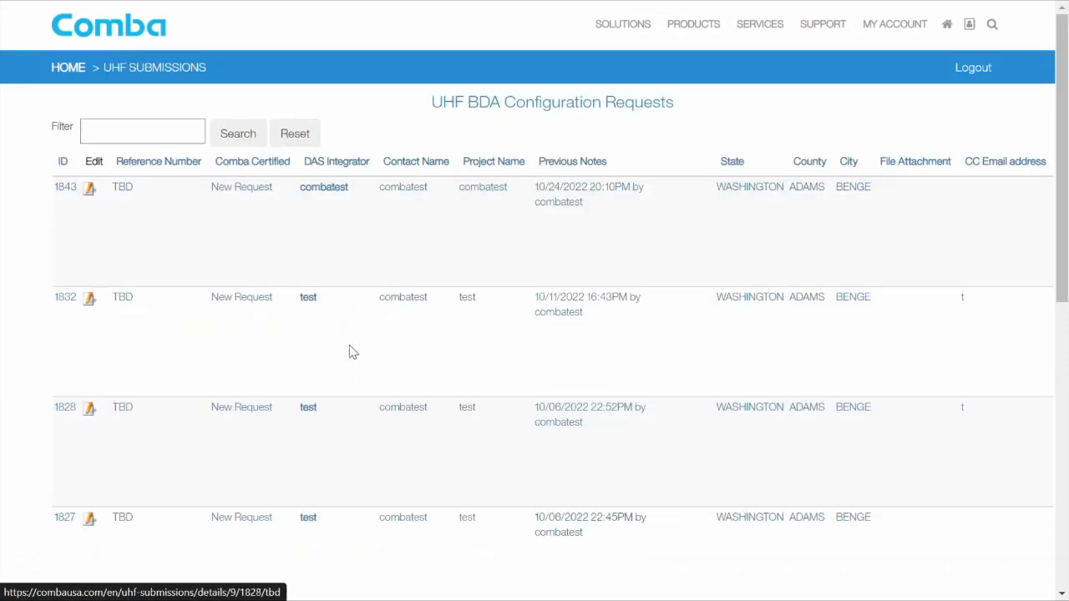
click(88, 189)
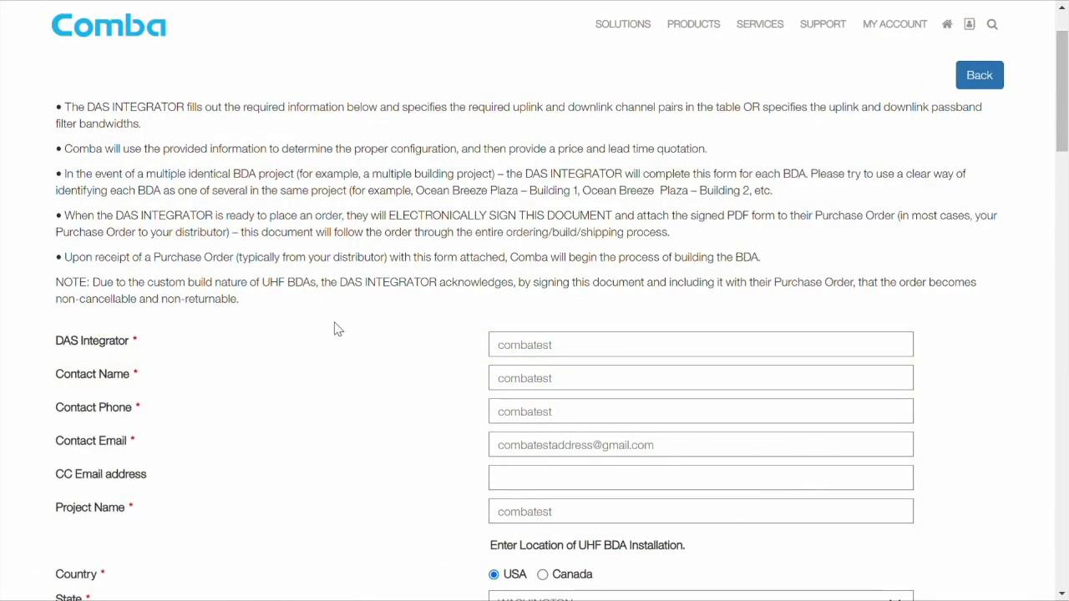
scroll(334, 326, down, 3)
scroll(363, 351, down, 10)
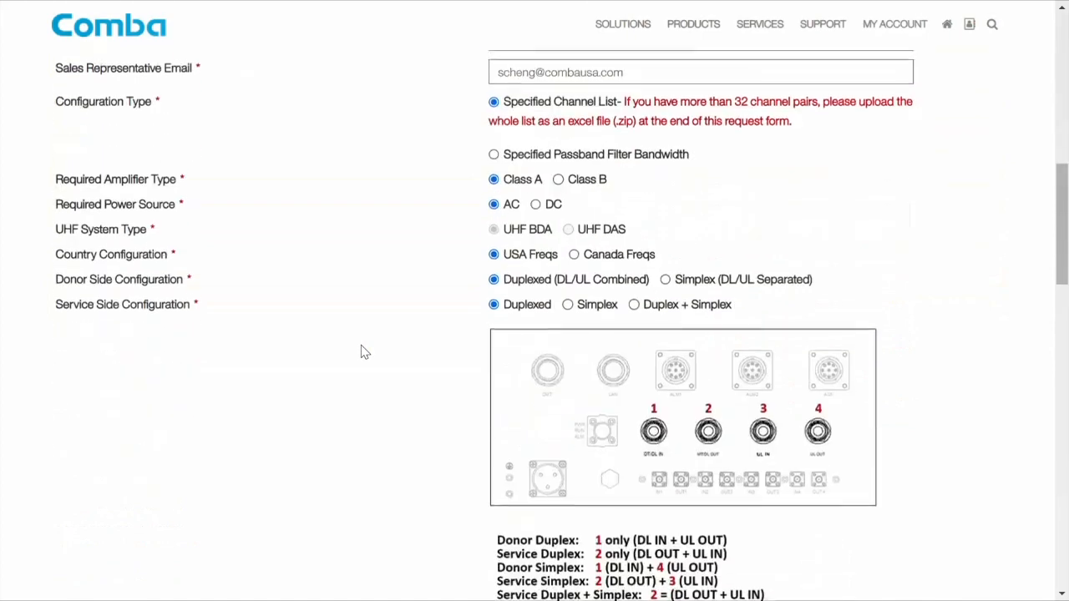
Step: Follow the login link in the UHF request verification email and log in to the Comba portal with the filled-in credentials
scroll(364, 351, down, 7)
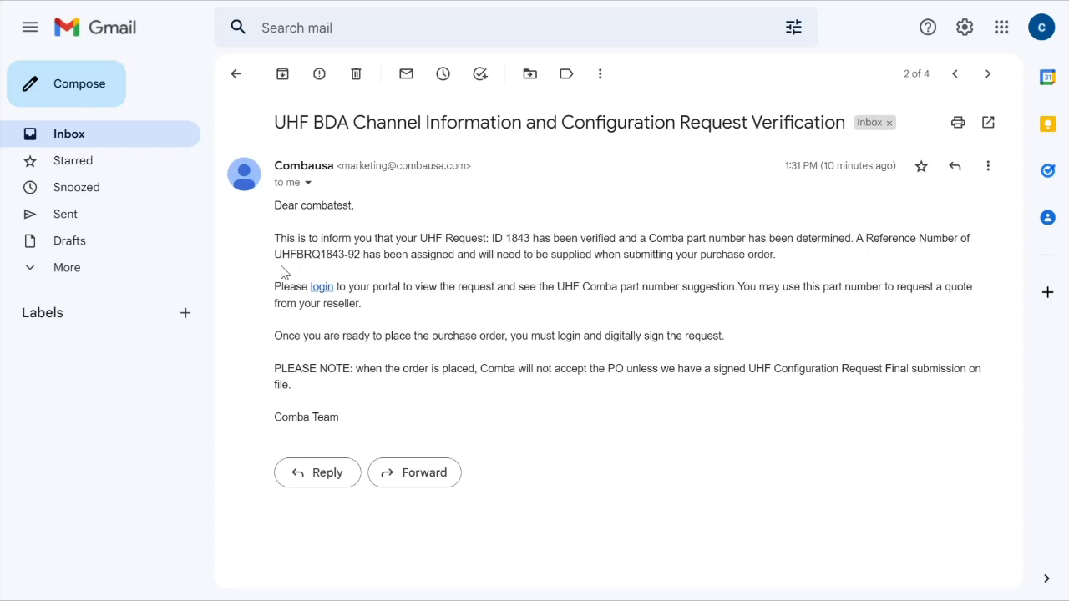
click(323, 287)
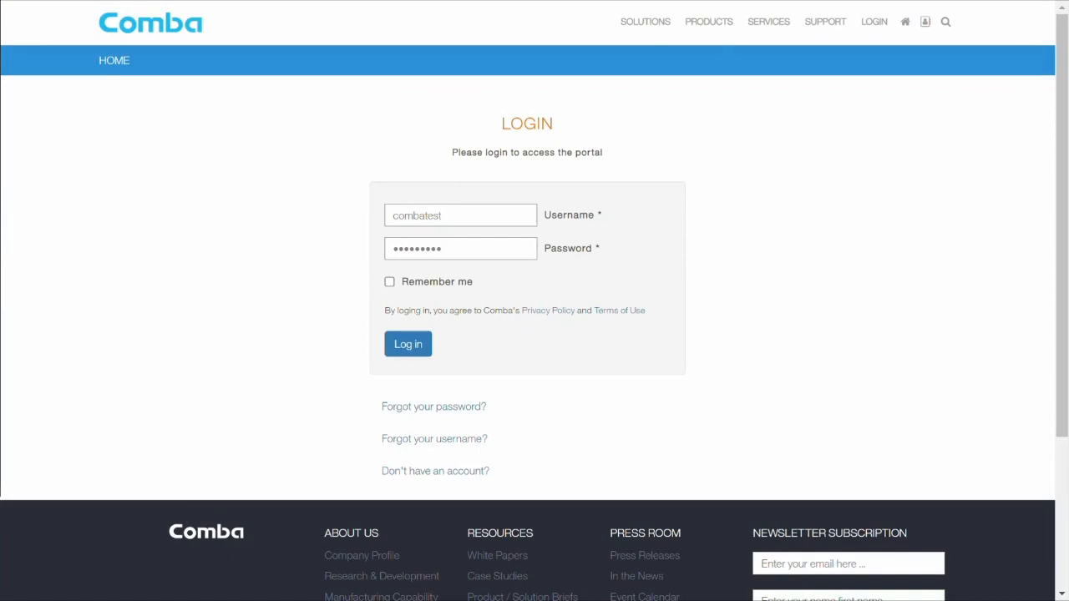
click(406, 346)
Step: Sign the verified UHF BDA request with a handwritten "Demo" in the Signature field and submit the form
scroll(433, 279, down, 10)
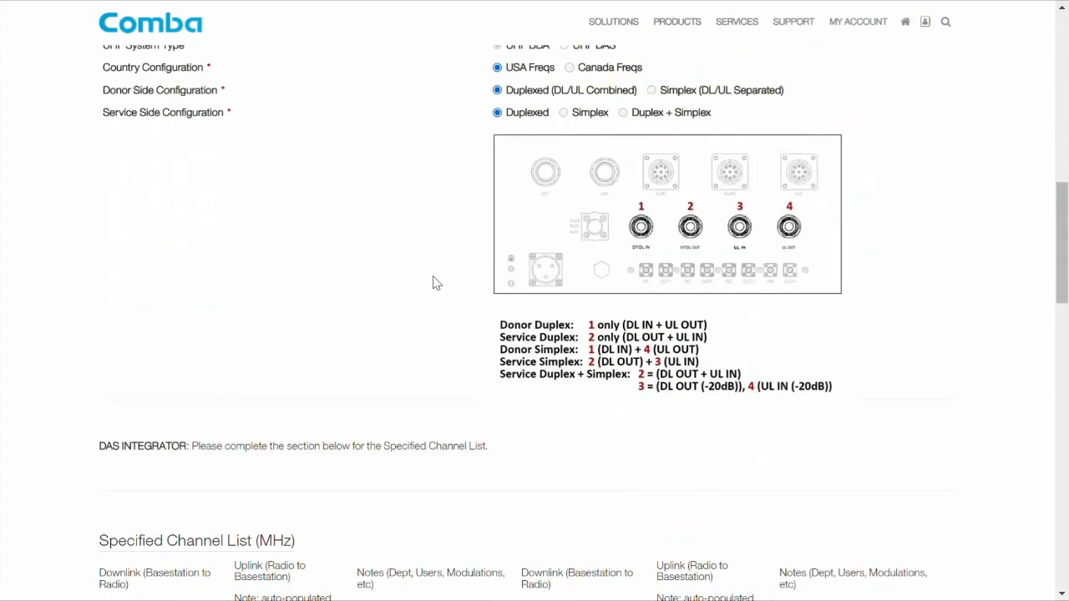
scroll(434, 284, down, 9)
scroll(446, 287, down, 6)
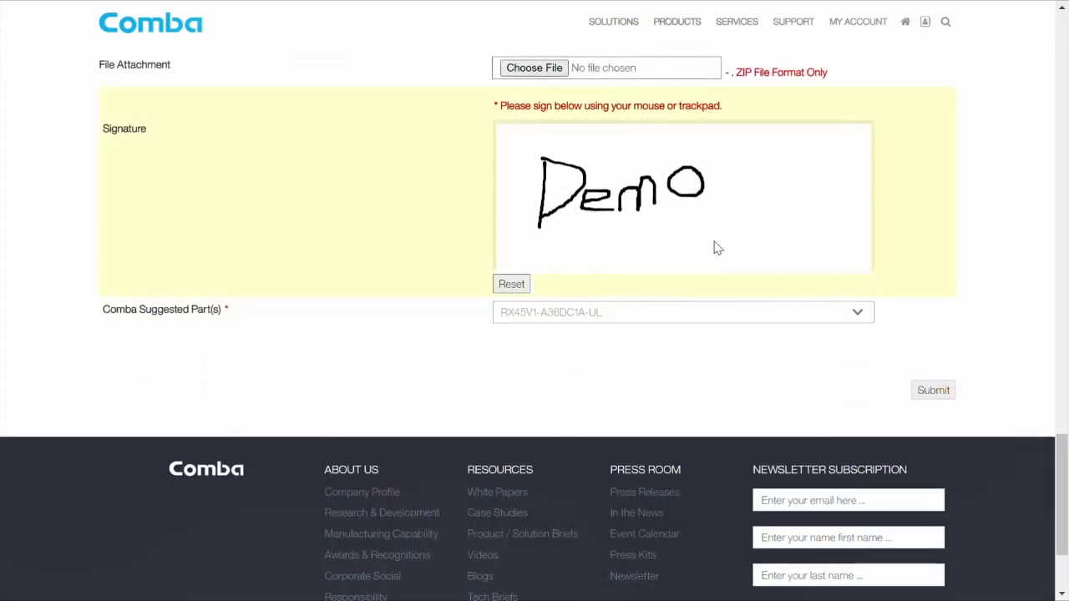
click(933, 391)
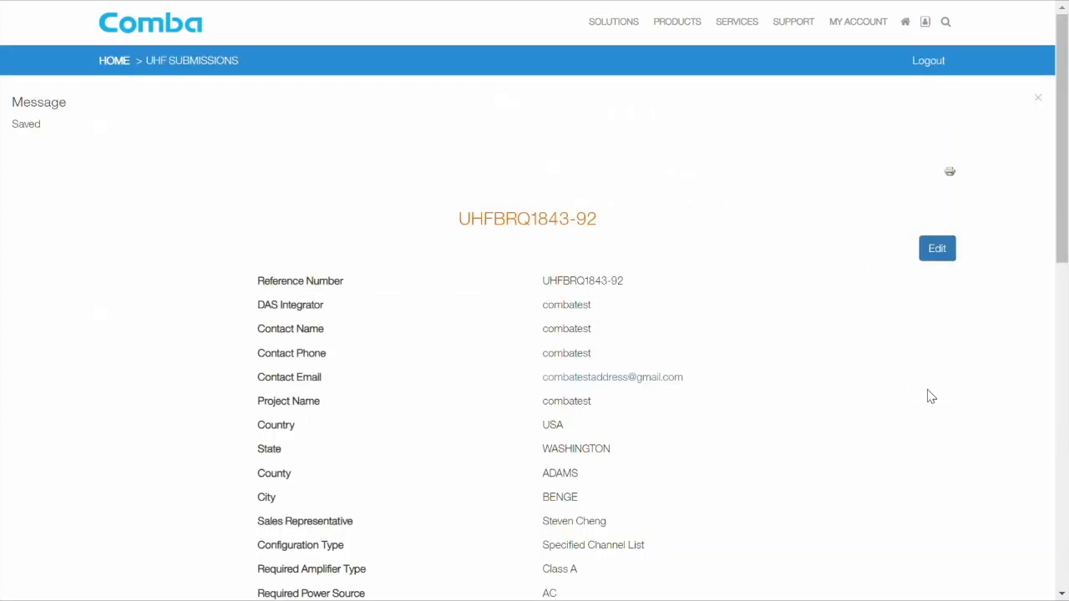
Step: Open the printable version of the signed UHF request and close its window without printing
click(951, 174)
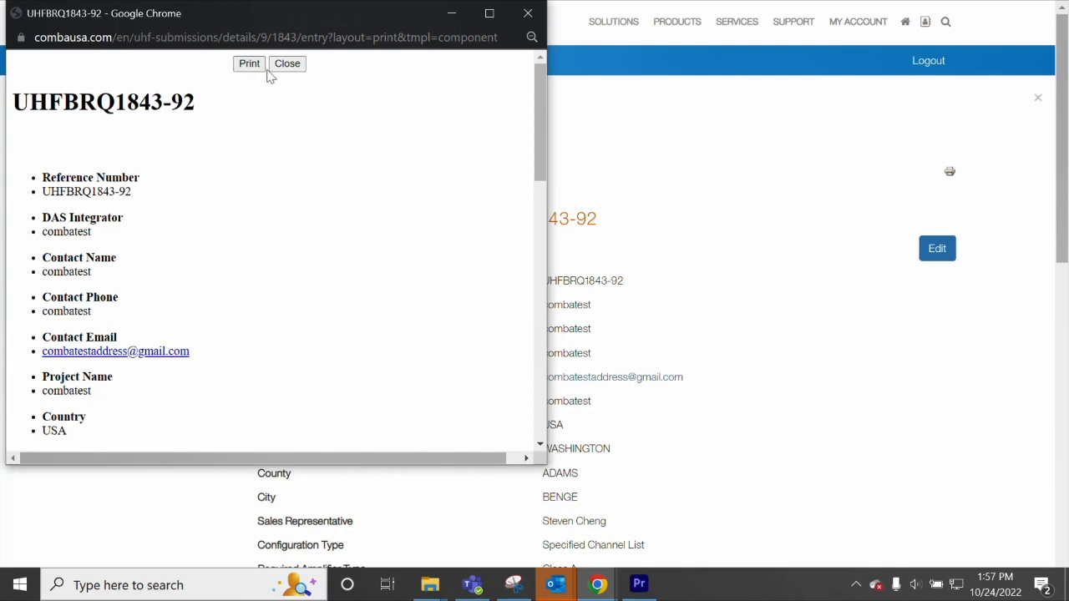
click(527, 15)
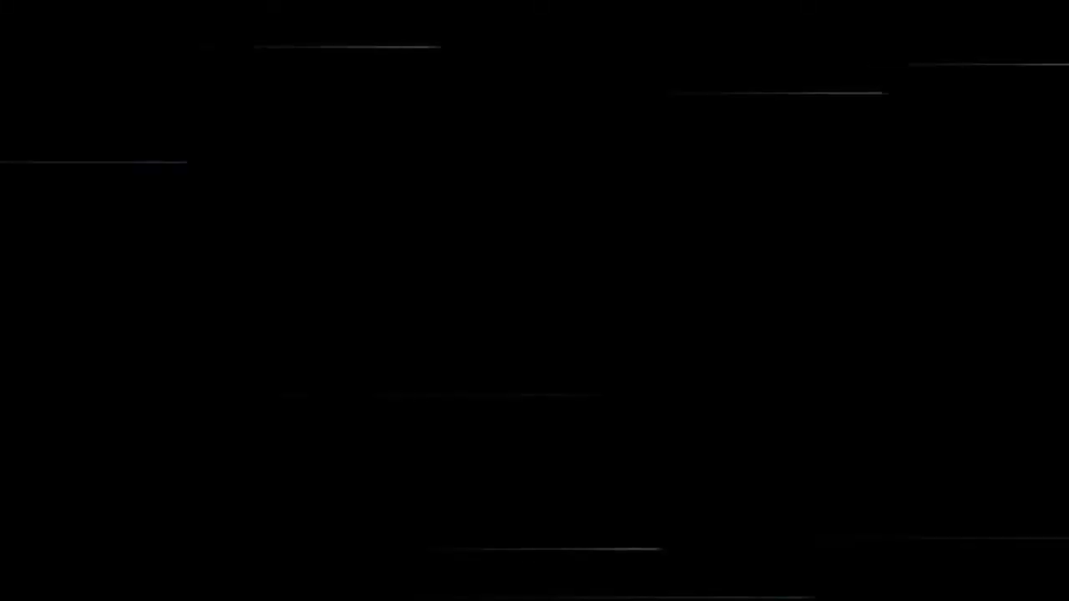